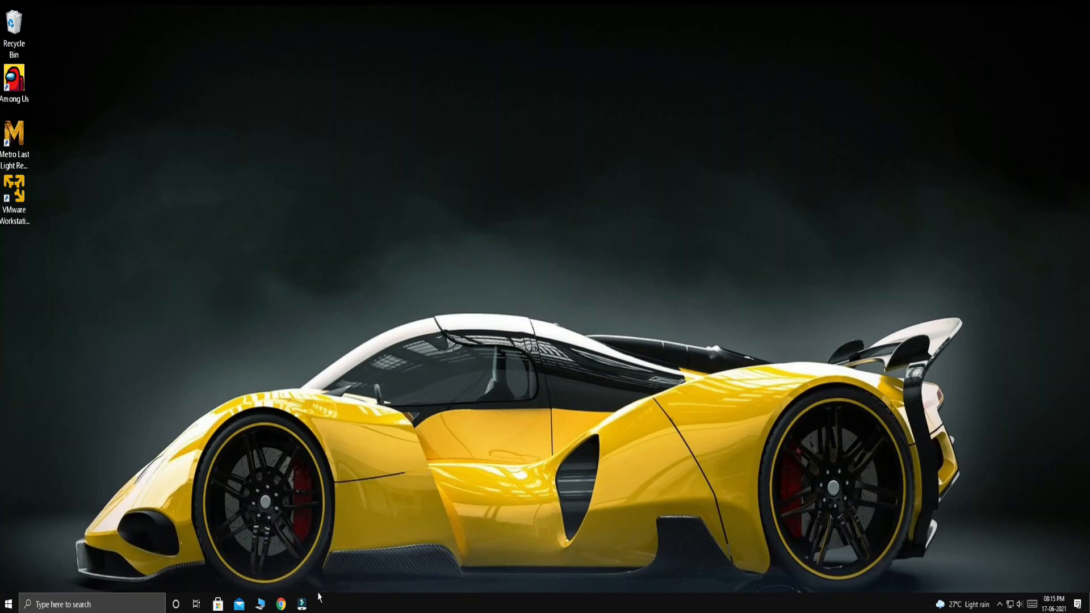
Run rufus-3-14 from the Downloads folder as administrator
{"action": "left_click", "coordinate": [260, 604]}
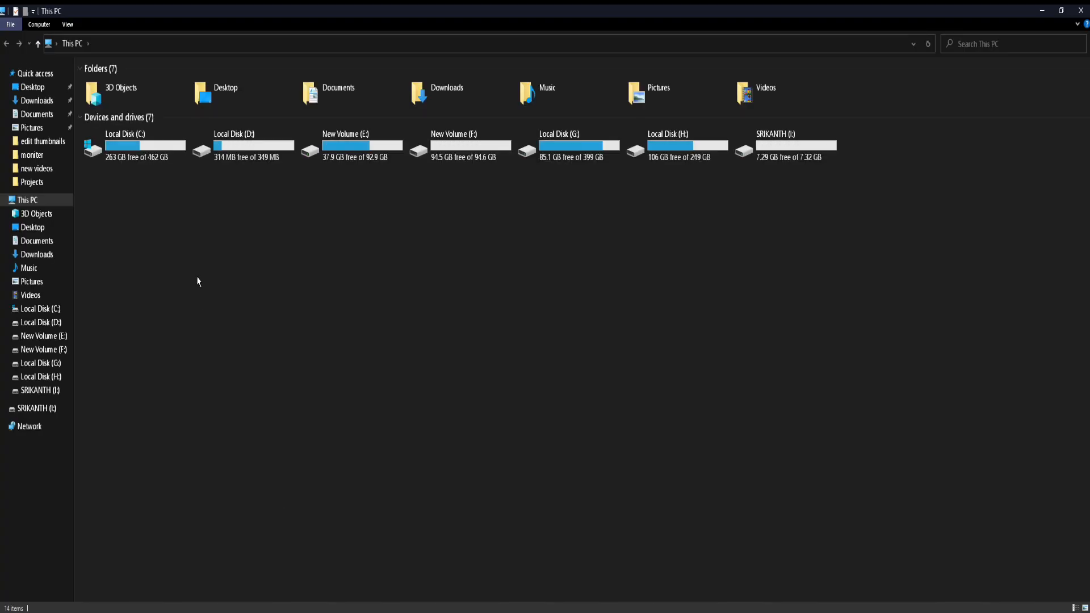
{"action": "double_click", "coordinate": [449, 92]}
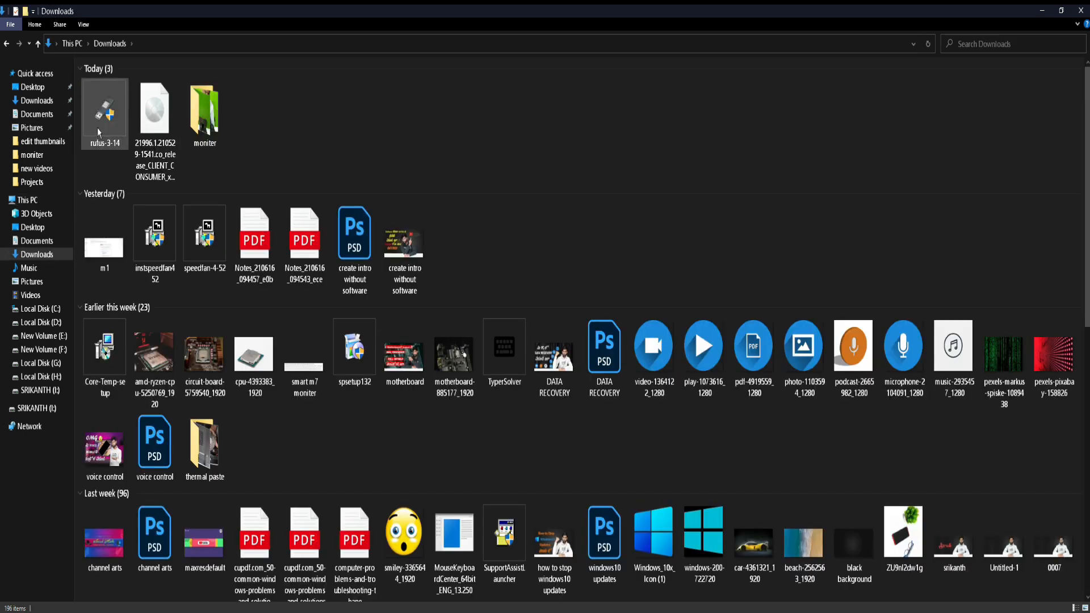
{"action": "left_click", "coordinate": [97, 132]}
{"action": "right_click", "coordinate": [112, 131]}
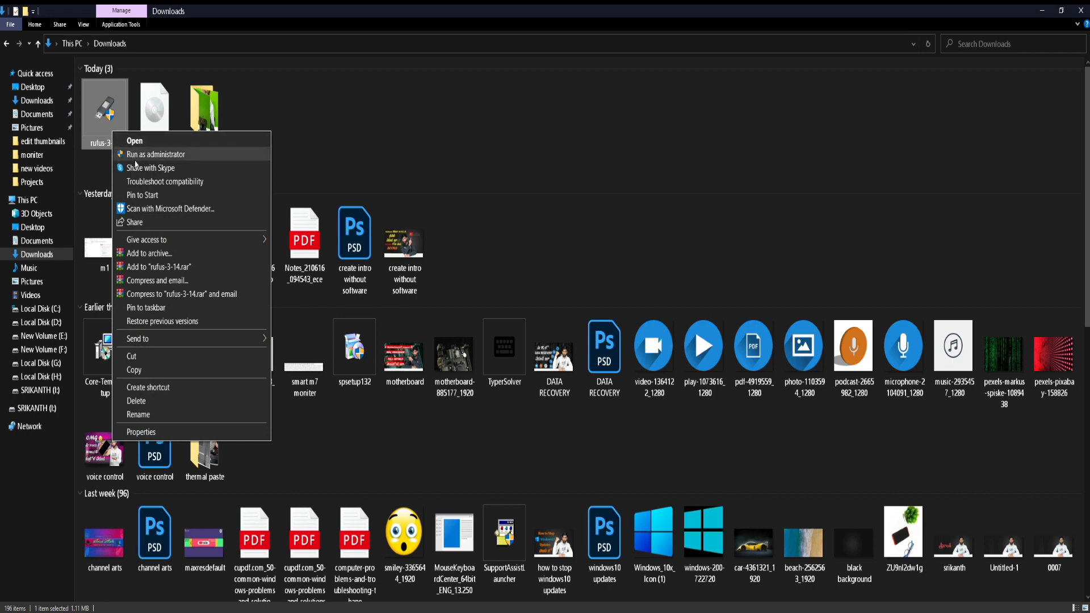
{"action": "left_click", "coordinate": [136, 159]}
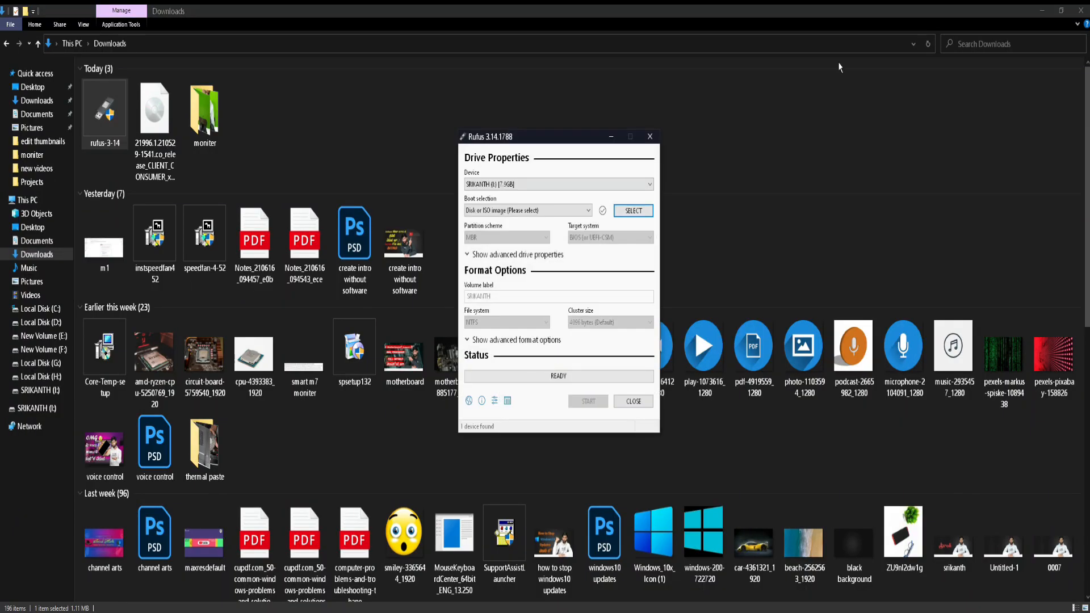
Load the Windows 21996 ISO from Downloads as Rufus's boot selection
{"action": "left_click", "coordinate": [1041, 10]}
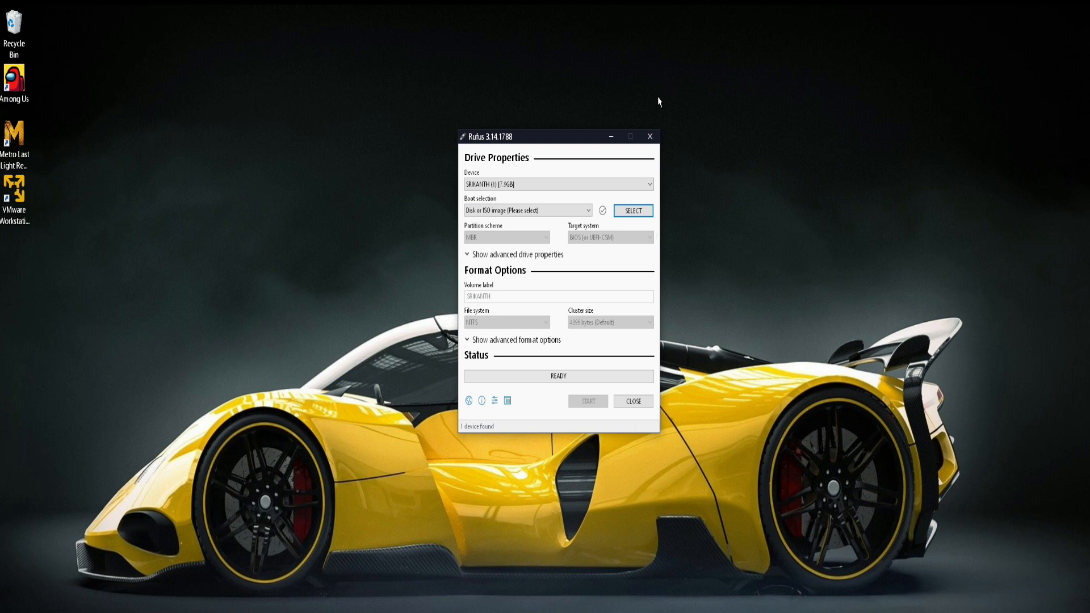
{"action": "left_click", "coordinate": [648, 216]}
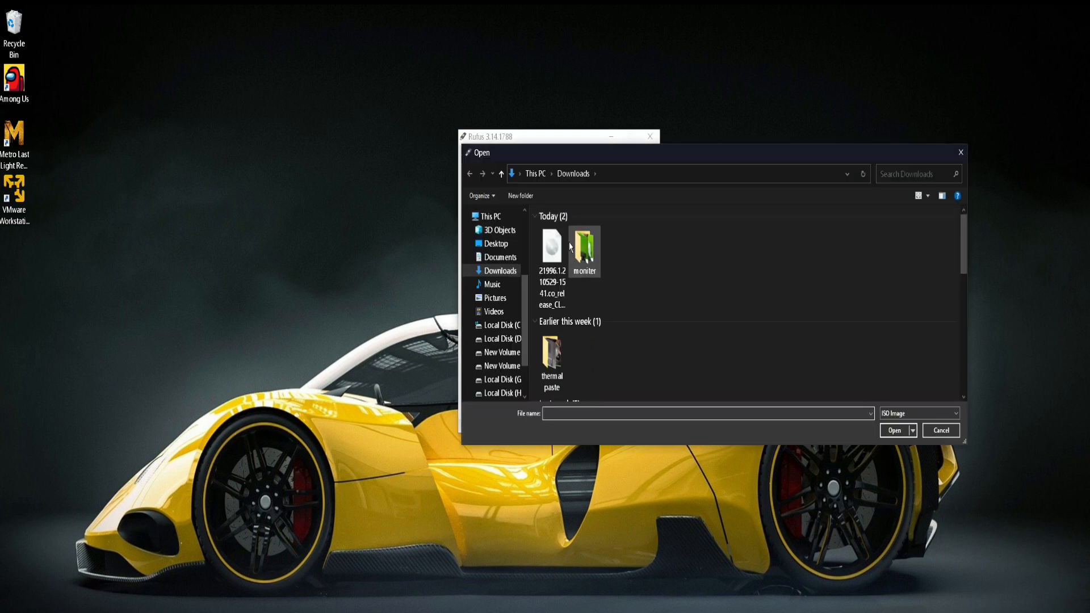
{"action": "left_click", "coordinate": [552, 267]}
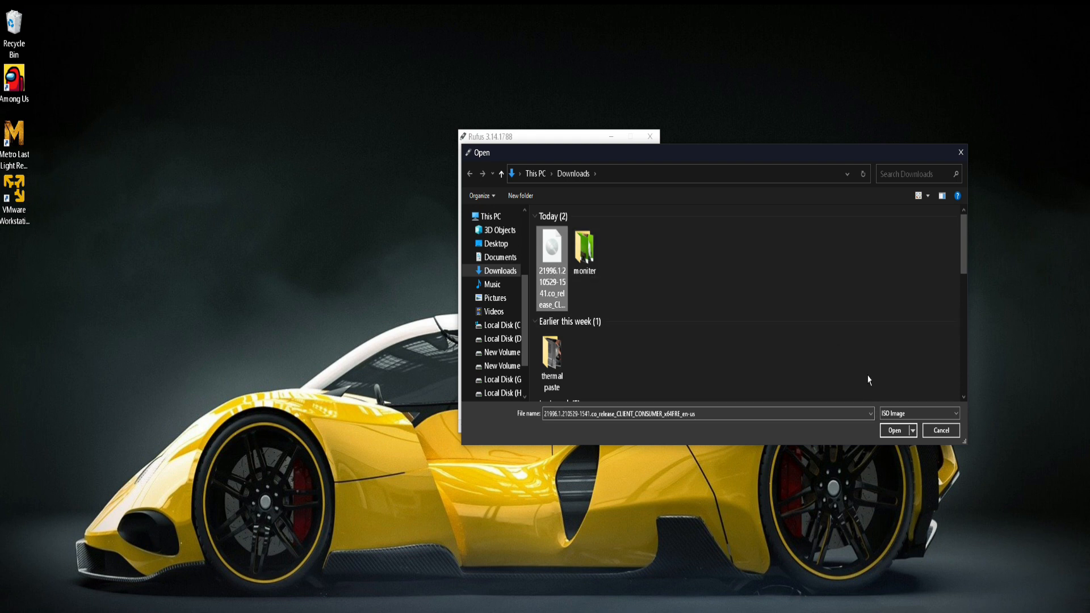
{"action": "left_click", "coordinate": [895, 431]}
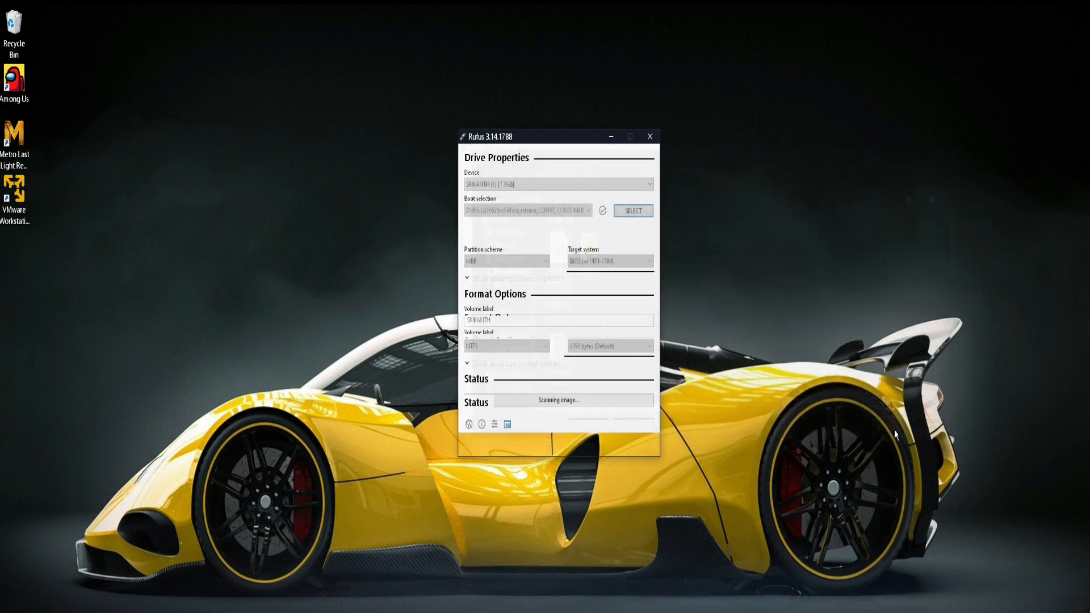
Set the Rufus partition scheme to MBR
{"action": "left_click", "coordinate": [536, 261]}
{"action": "left_click", "coordinate": [529, 274]}
{"action": "scroll", "coordinate": [492, 340], "scroll_direction": "down", "scroll_amount": 1}
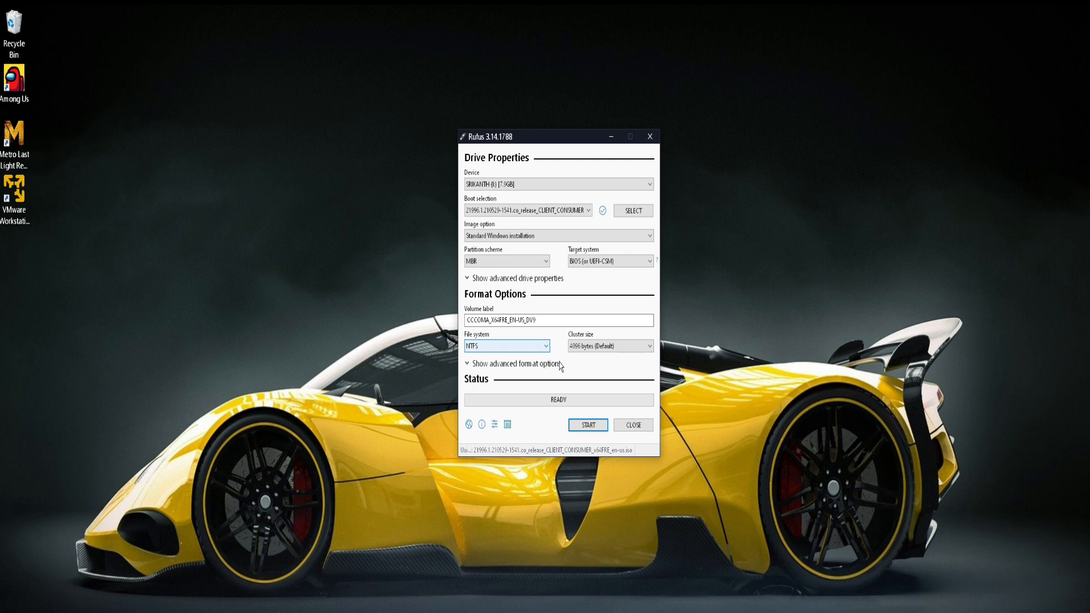
Write the ISO to the USB drive, accepting the data-erase warning, then close Rufus
{"action": "left_click", "coordinate": [593, 433]}
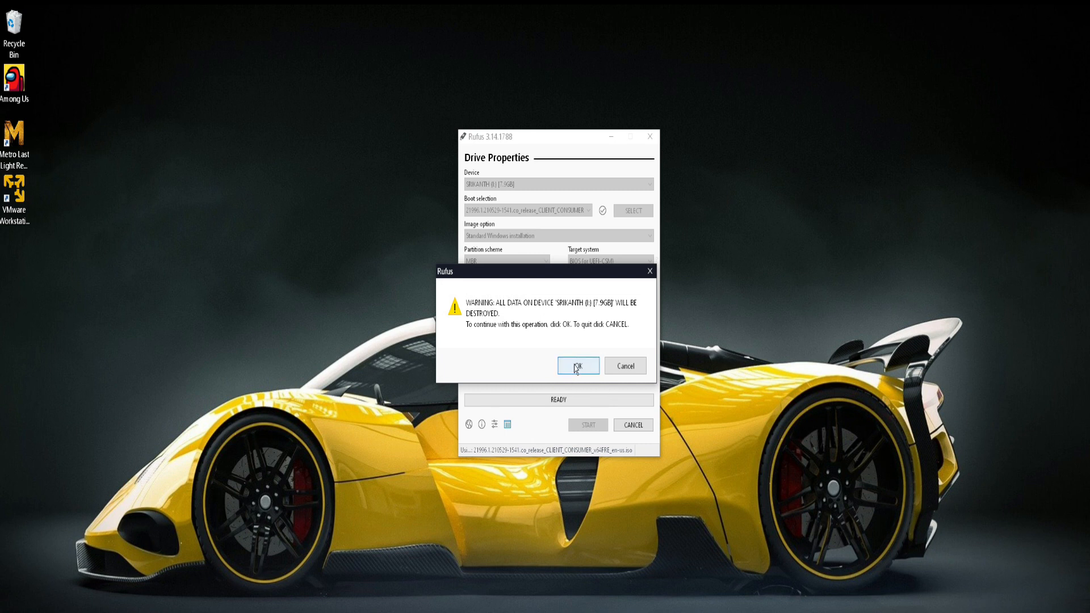
{"action": "left_click", "coordinate": [574, 367]}
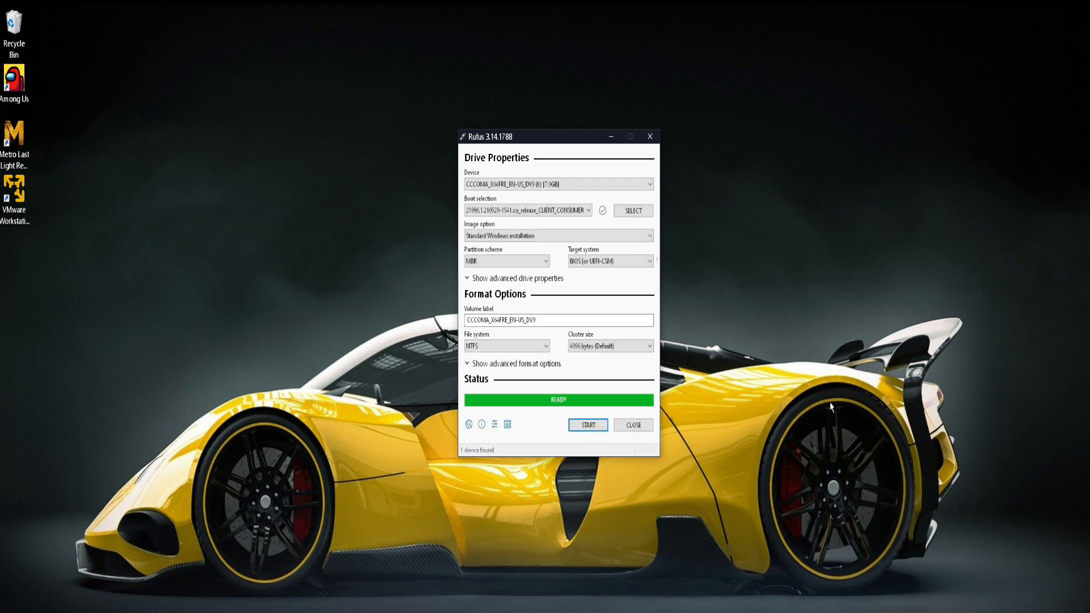
{"action": "left_click", "coordinate": [634, 425]}
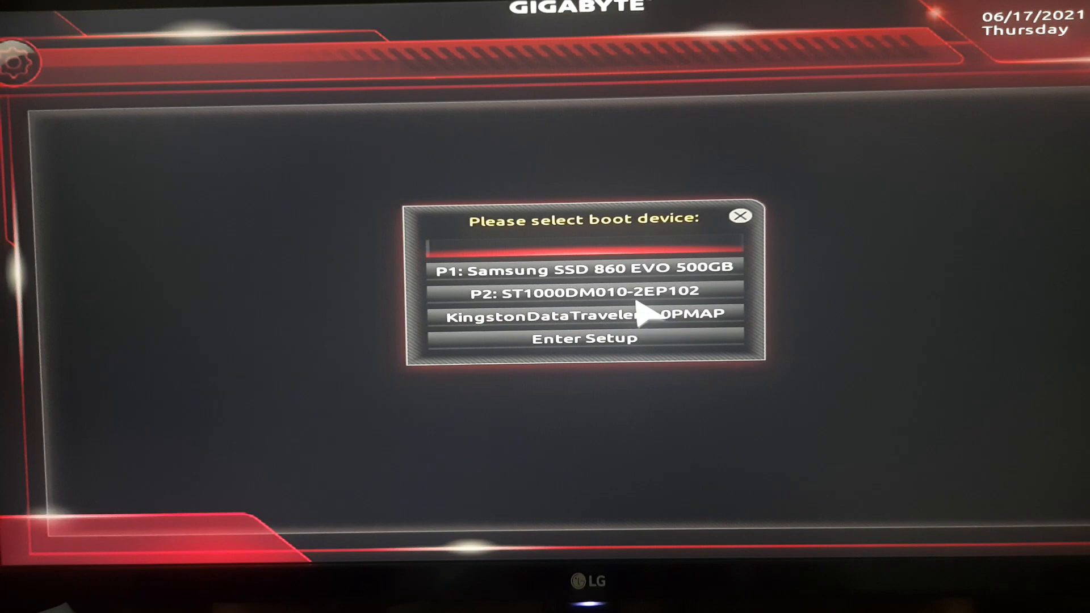
Boot from the KingstonDataTraveler 2.0 USB drive in the Gigabyte boot menu
{"action": "left_click", "coordinate": [644, 313]}
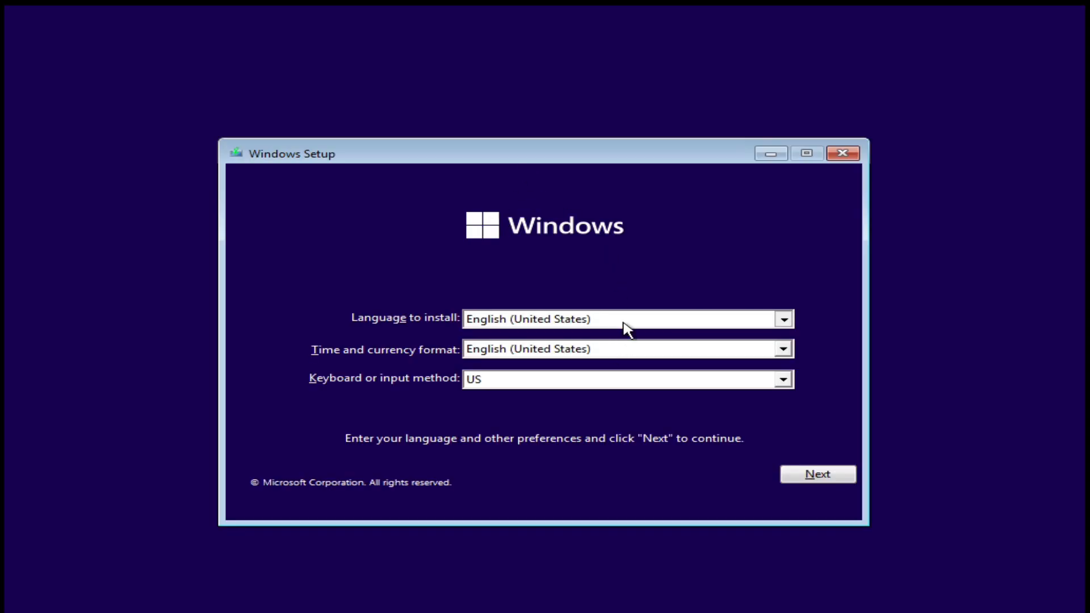
Set the time and currency format to English (India) and continue
{"action": "left_click", "coordinate": [625, 353]}
{"action": "scroll", "coordinate": [611, 397], "scroll_direction": "up", "scroll_amount": 1}
{"action": "scroll", "coordinate": [605, 399], "scroll_direction": "up", "scroll_amount": 20}
{"action": "scroll", "coordinate": [608, 404], "scroll_direction": "up", "scroll_amount": 5}
{"action": "scroll", "coordinate": [594, 429], "scroll_direction": "up", "scroll_amount": 3}
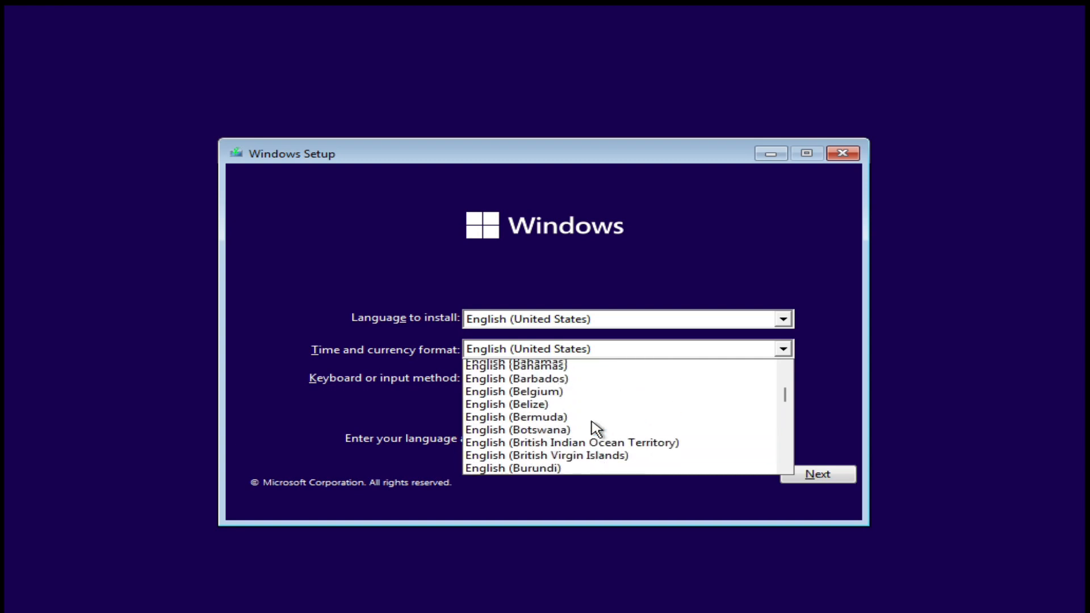
{"action": "scroll", "coordinate": [594, 428], "scroll_direction": "down", "scroll_amount": 7}
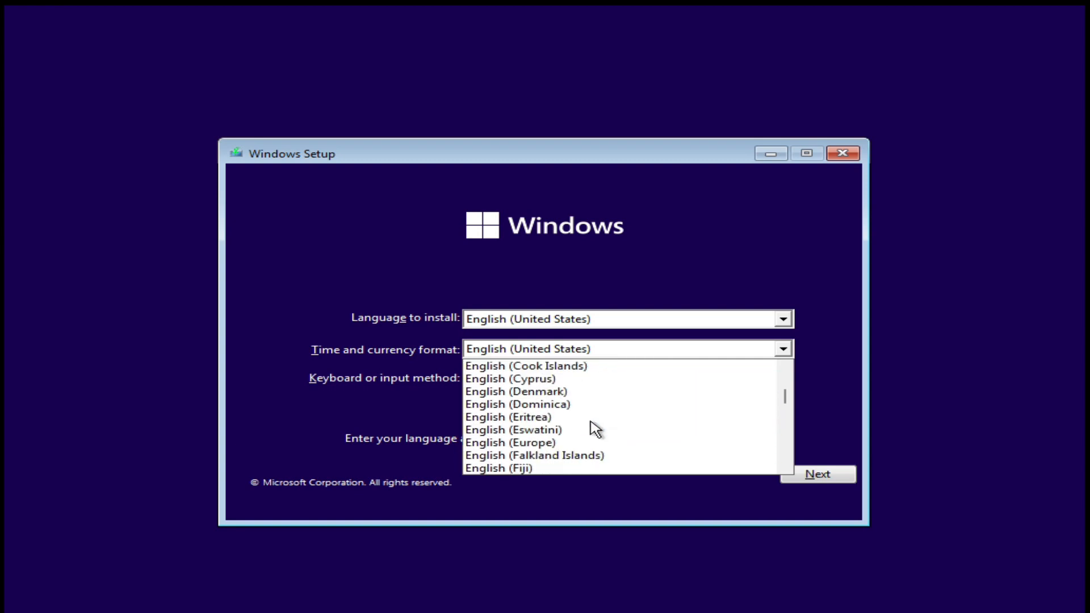
{"action": "scroll", "coordinate": [595, 428], "scroll_direction": "down", "scroll_amount": 3}
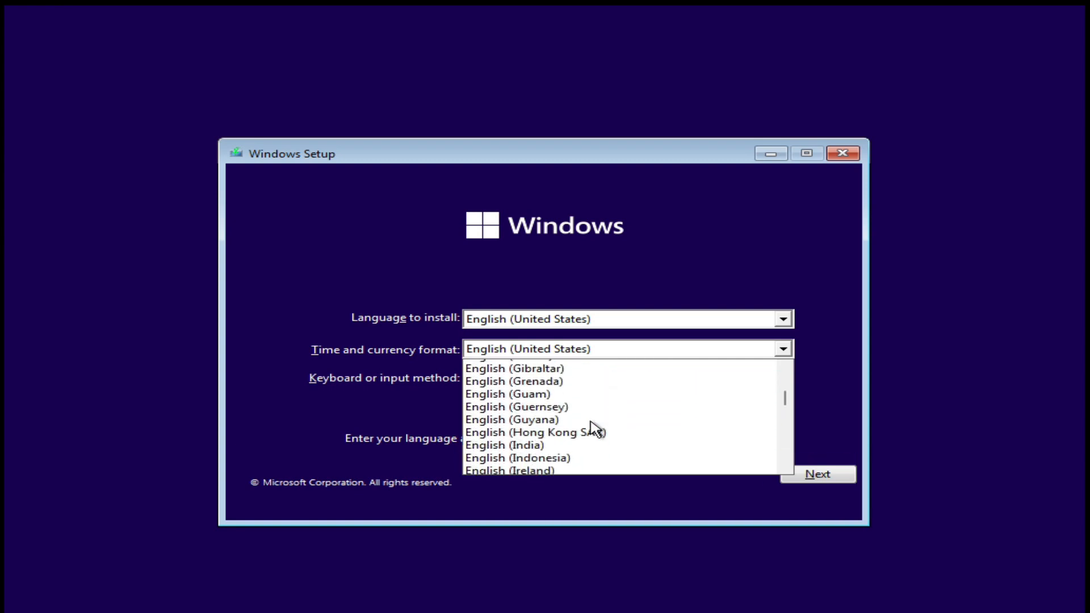
{"action": "left_click", "coordinate": [554, 420]}
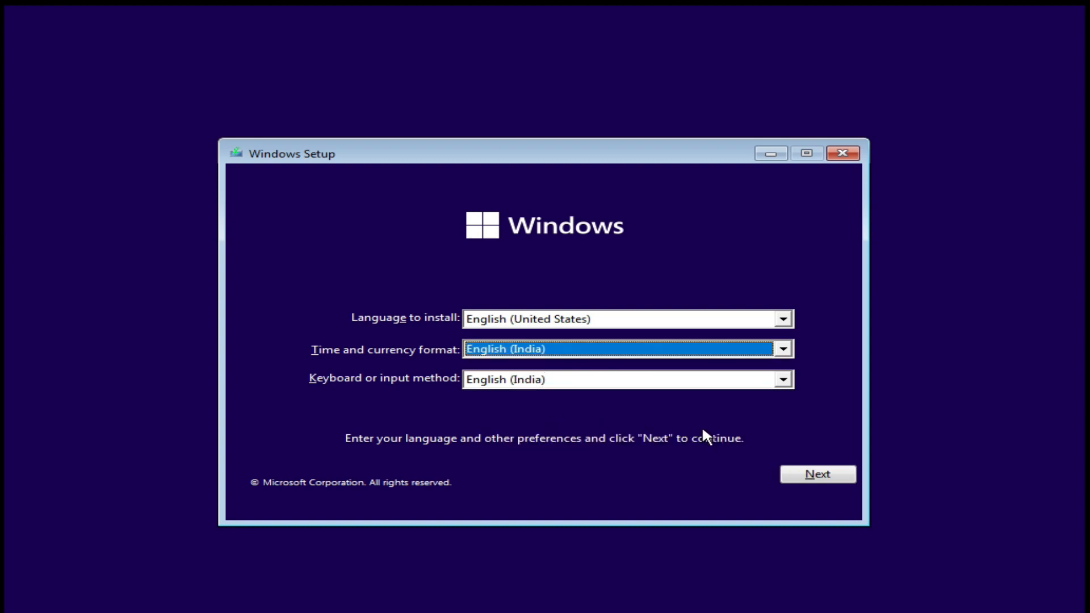
{"action": "left_click", "coordinate": [799, 473]}
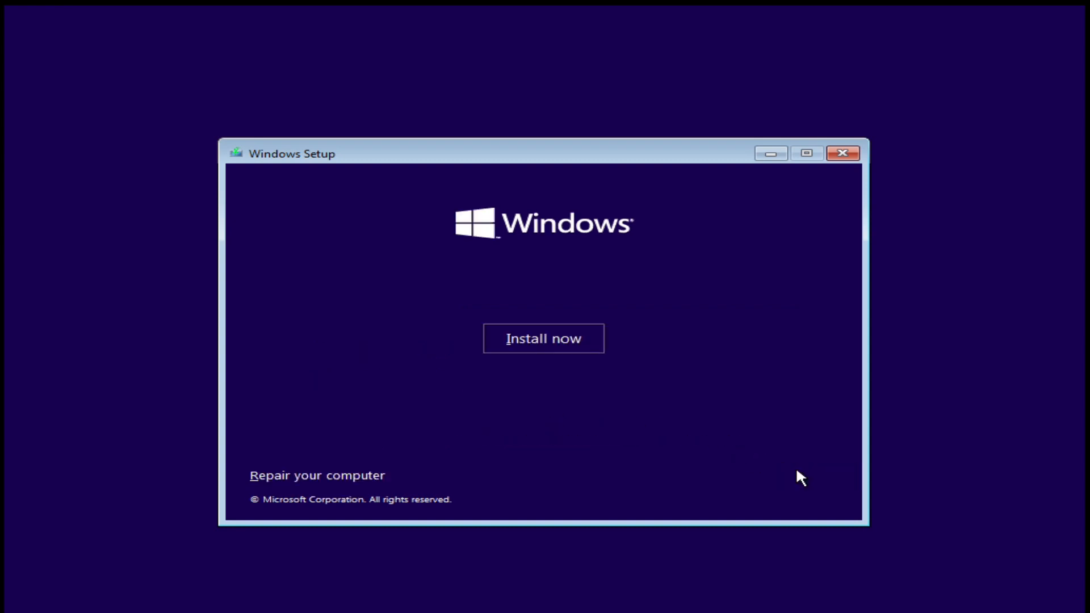
Install without a product key, choosing Windows 11 Pro and accepting the licence terms
{"action": "left_click", "coordinate": [545, 344]}
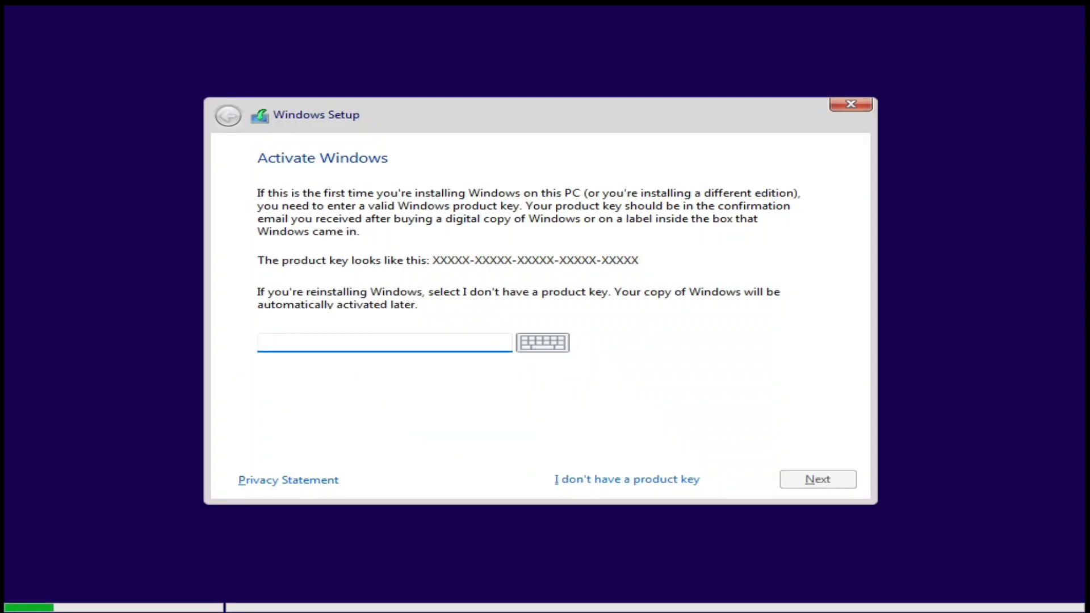
{"action": "left_click", "coordinate": [599, 481]}
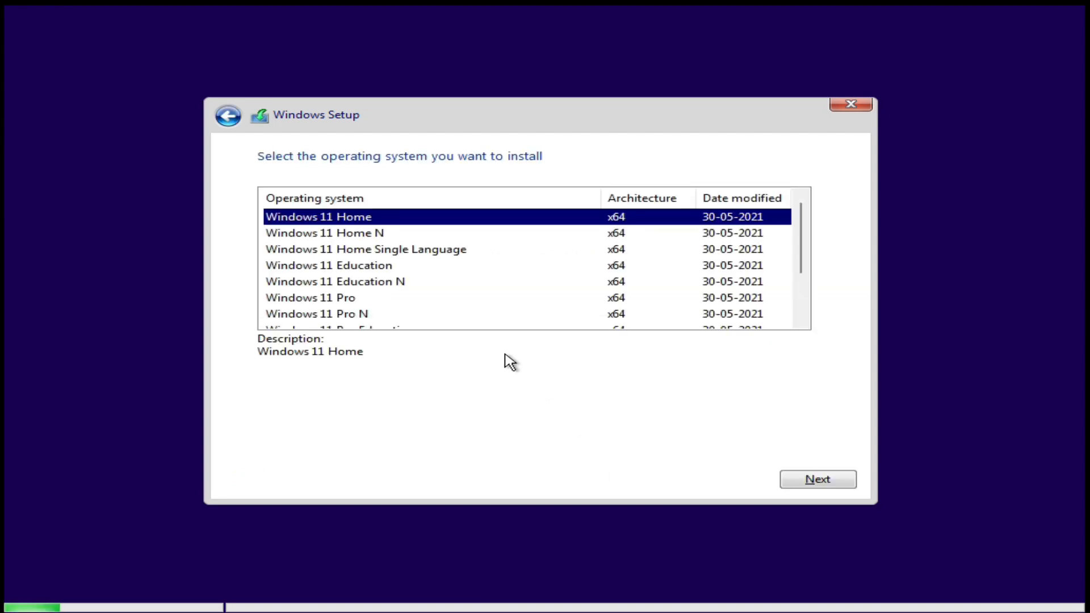
{"action": "left_click", "coordinate": [407, 300]}
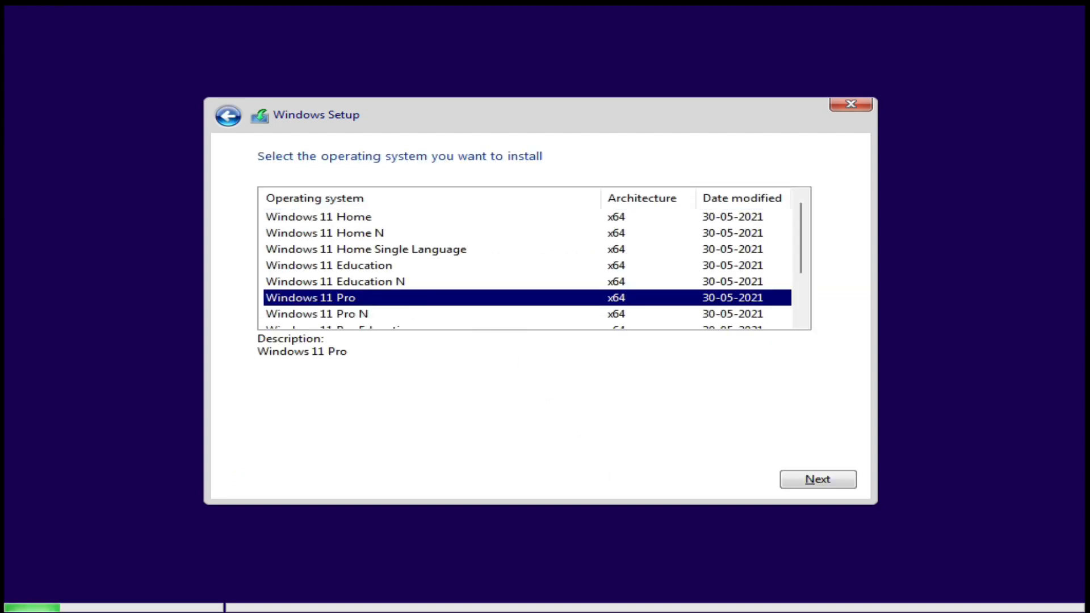
{"action": "left_click", "coordinate": [795, 484]}
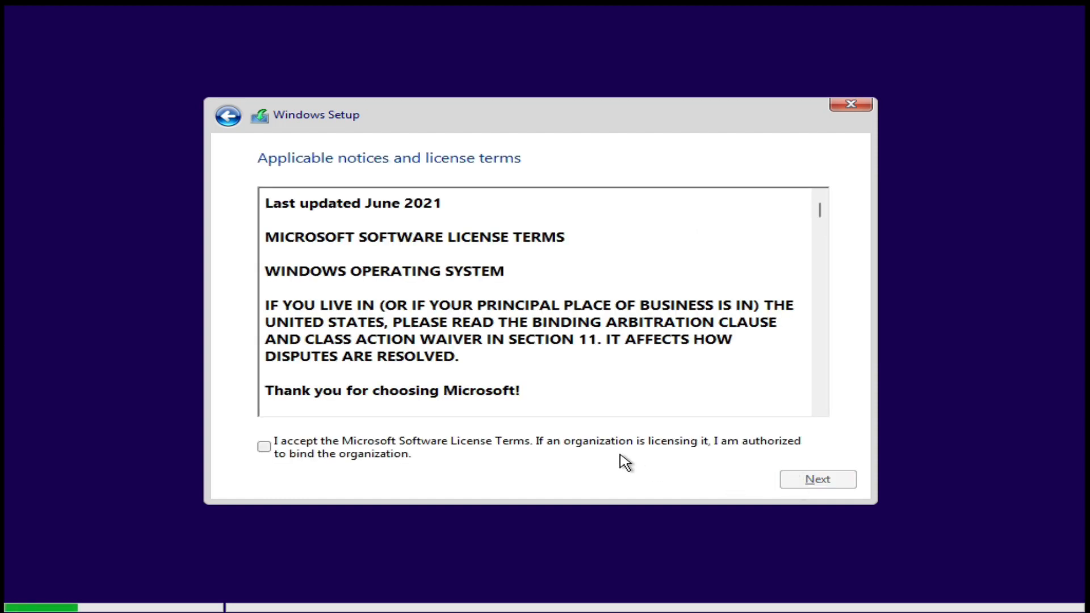
{"action": "left_click", "coordinate": [612, 448]}
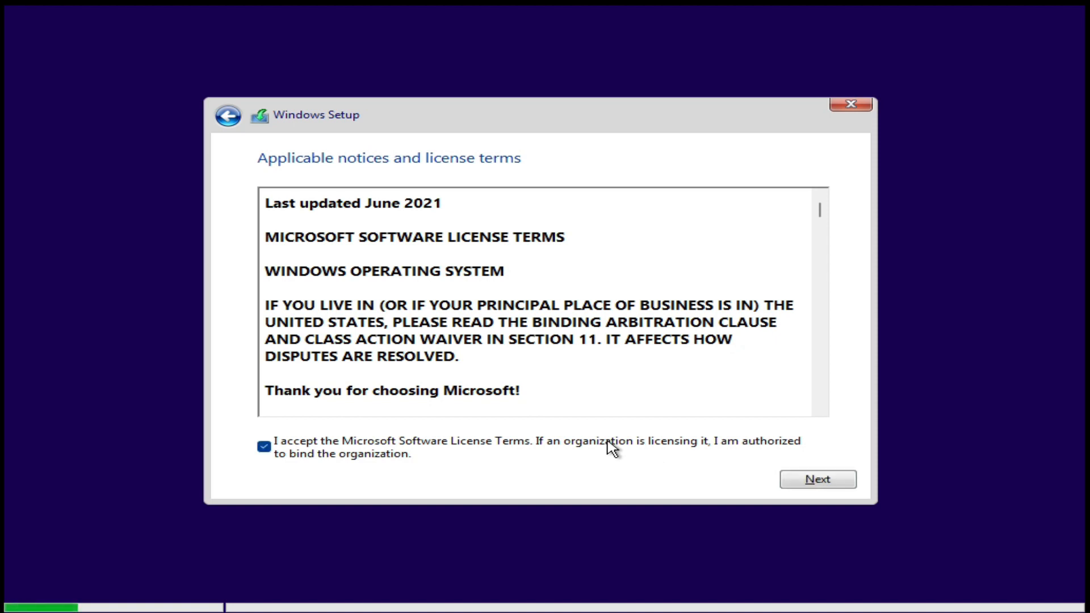
{"action": "left_click", "coordinate": [800, 482]}
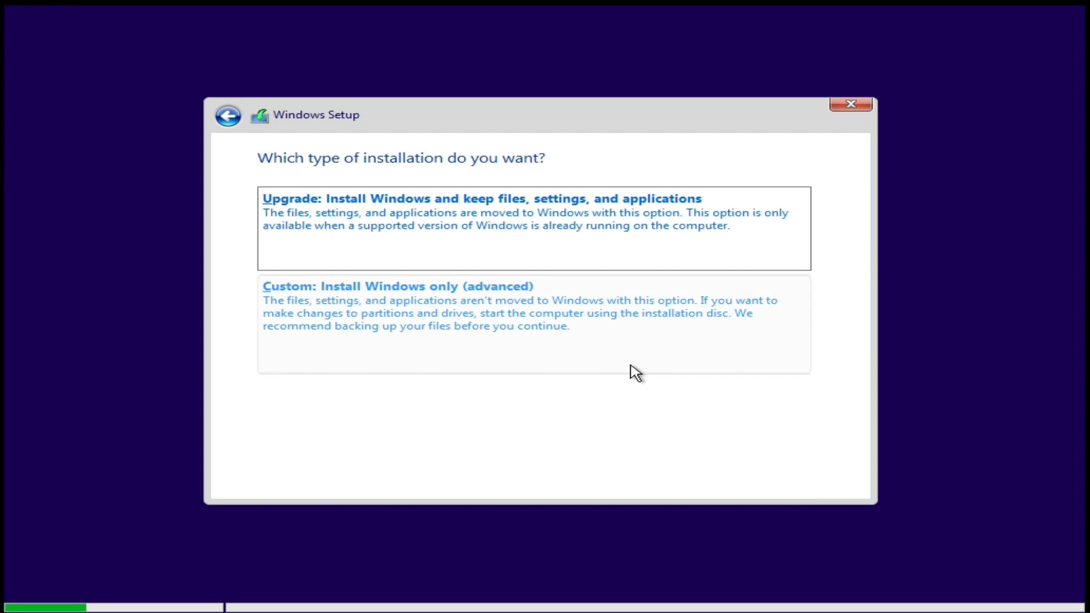
Do a custom install of Windows onto Drive 0's 60.0 GB unallocated space
{"action": "left_click", "coordinate": [571, 330]}
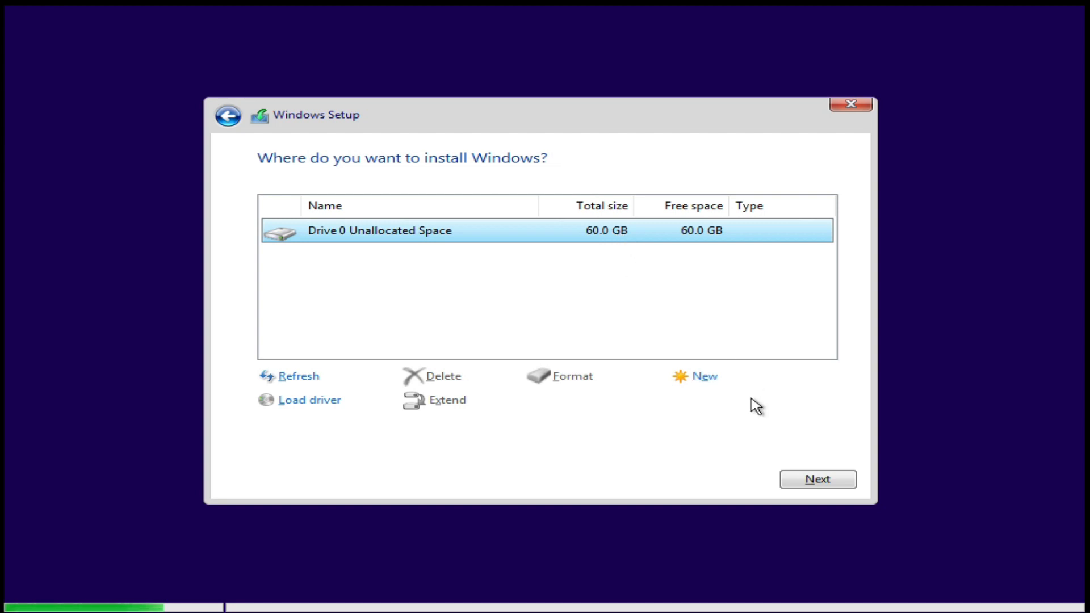
{"action": "left_click", "coordinate": [812, 481]}
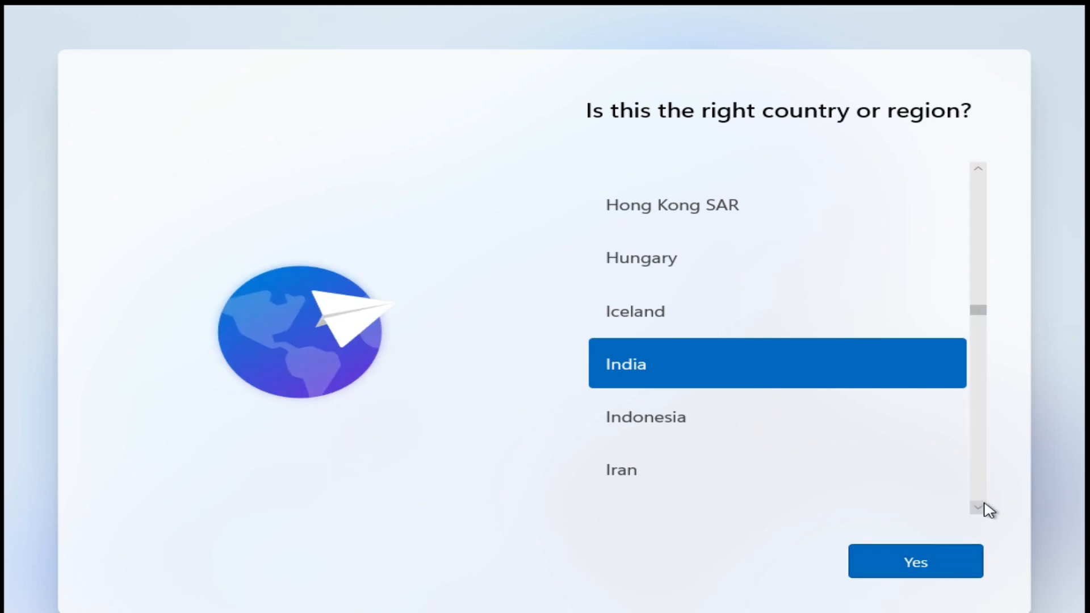
Confirm India, use English (India) keyboard with no second layout, and choose personal use
{"action": "left_click", "coordinate": [965, 568]}
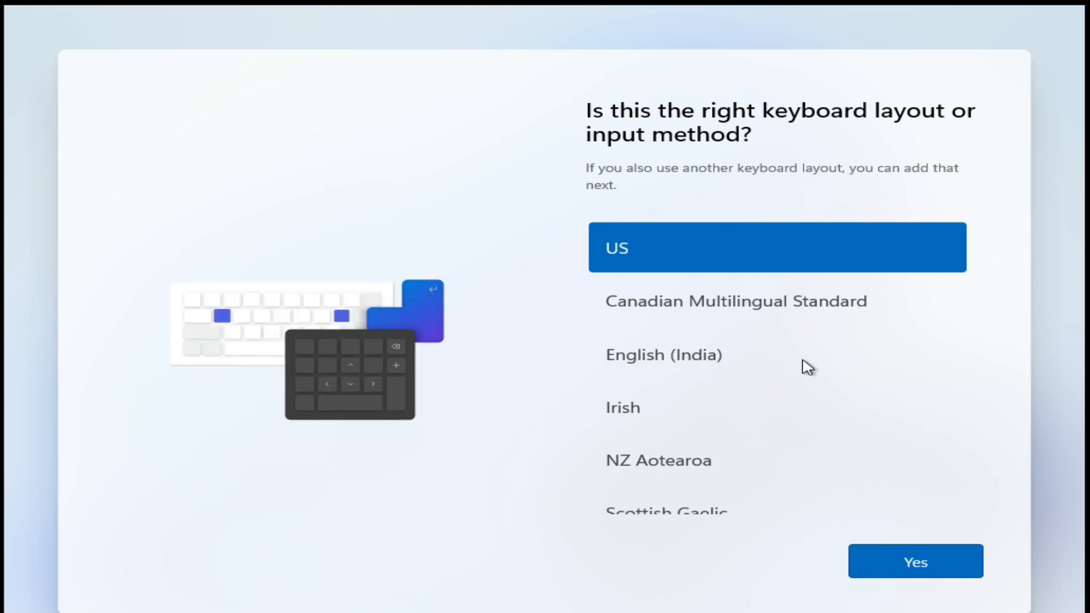
{"action": "left_click", "coordinate": [804, 364]}
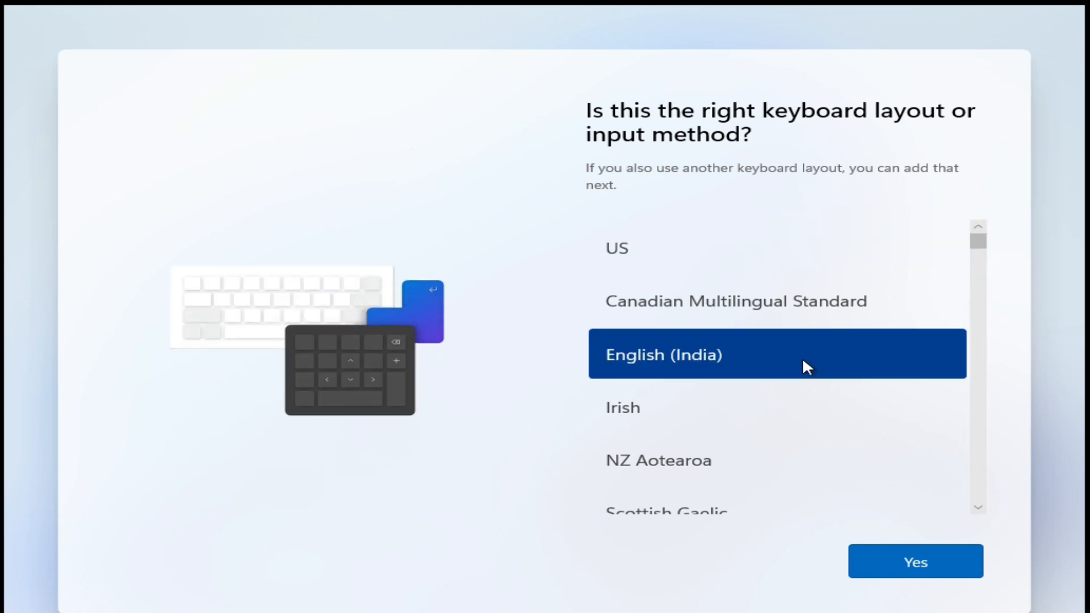
{"action": "left_click", "coordinate": [935, 559]}
{"action": "left_click", "coordinate": [936, 559]}
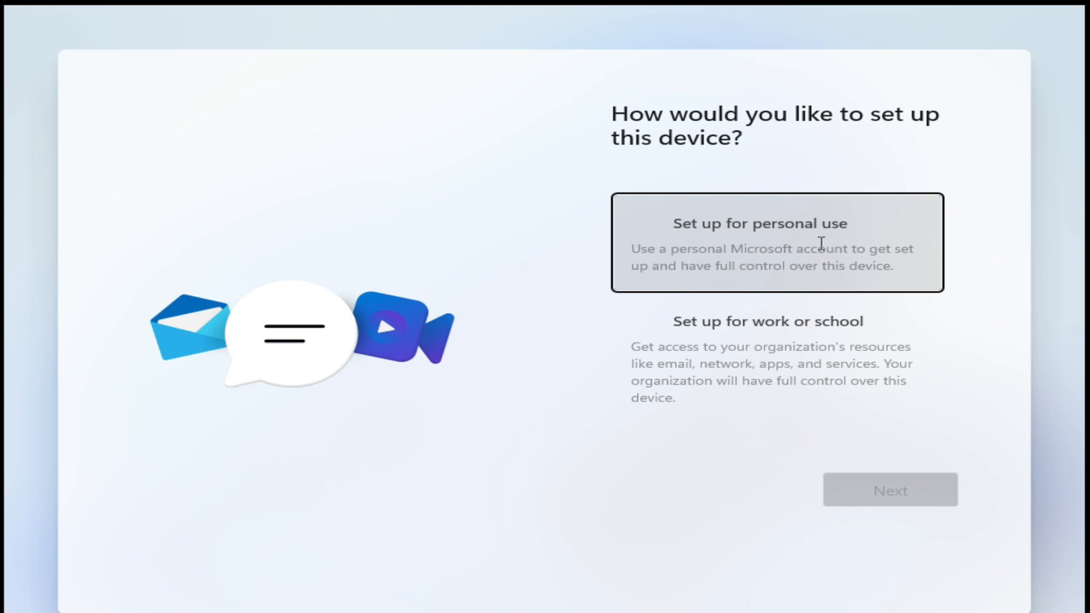
{"action": "left_click", "coordinate": [822, 259]}
{"action": "left_click", "coordinate": [880, 493]}
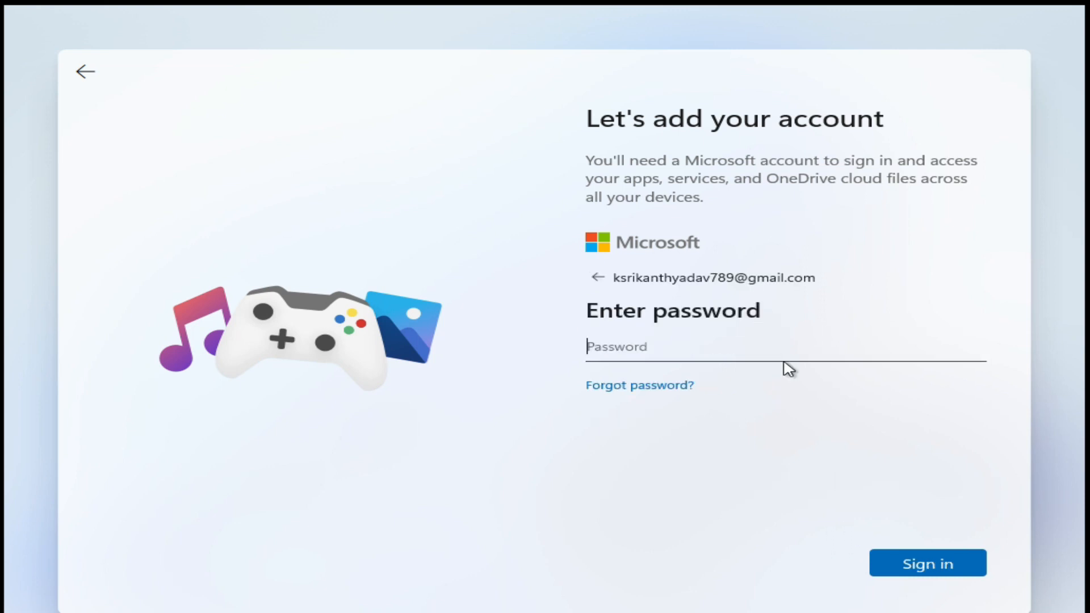
Sign in with the Microsoft account password, then create and confirm a Windows Hello PIN
{"action": "type", "text": "••••••••••"}
{"action": "key", "text": "Return"}
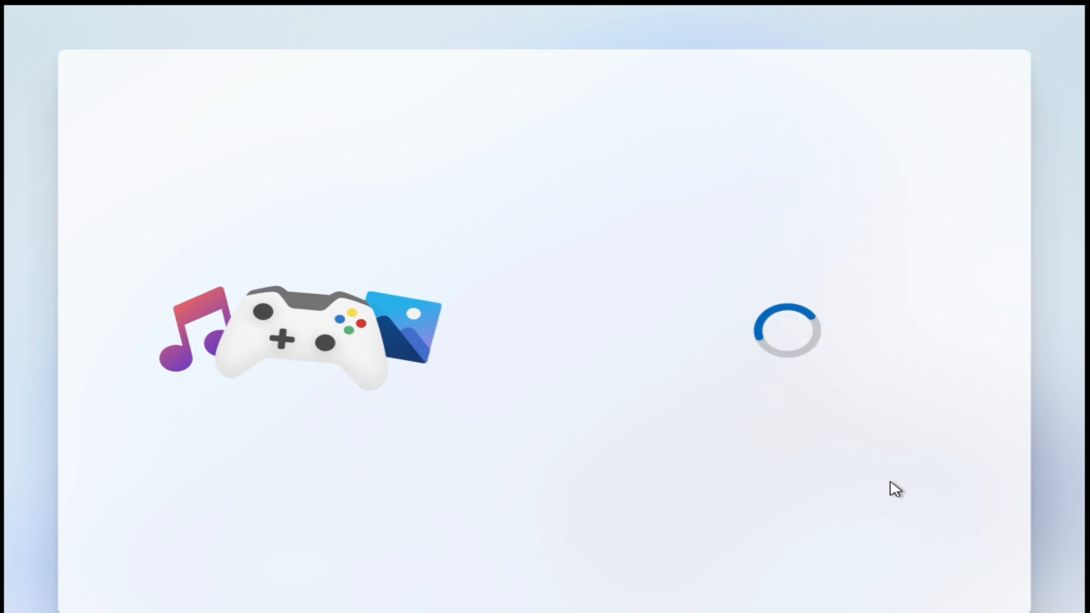
{"action": "key", "text": "Return"}
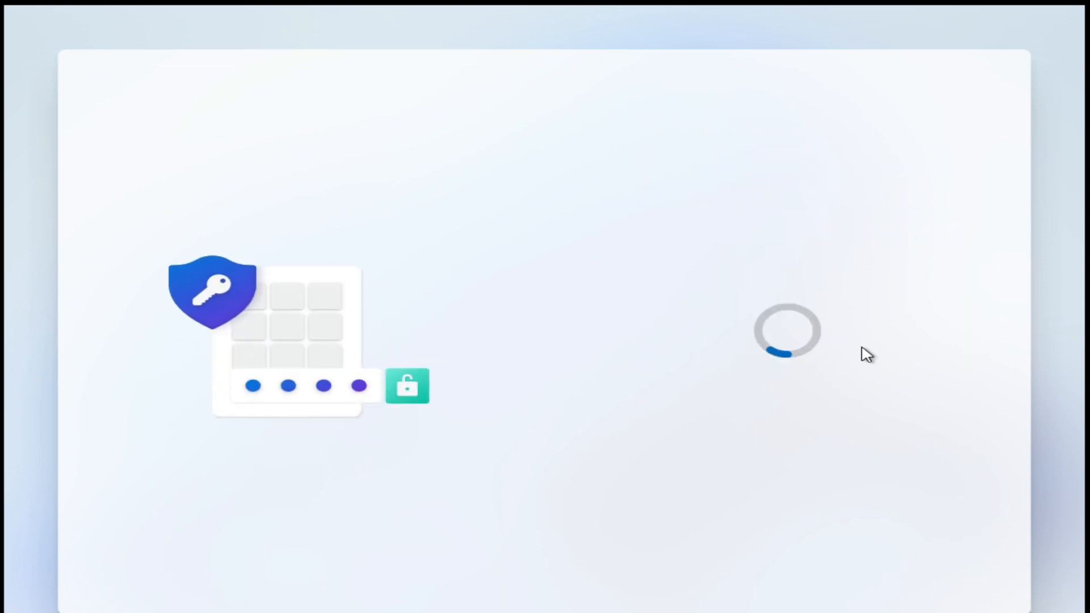
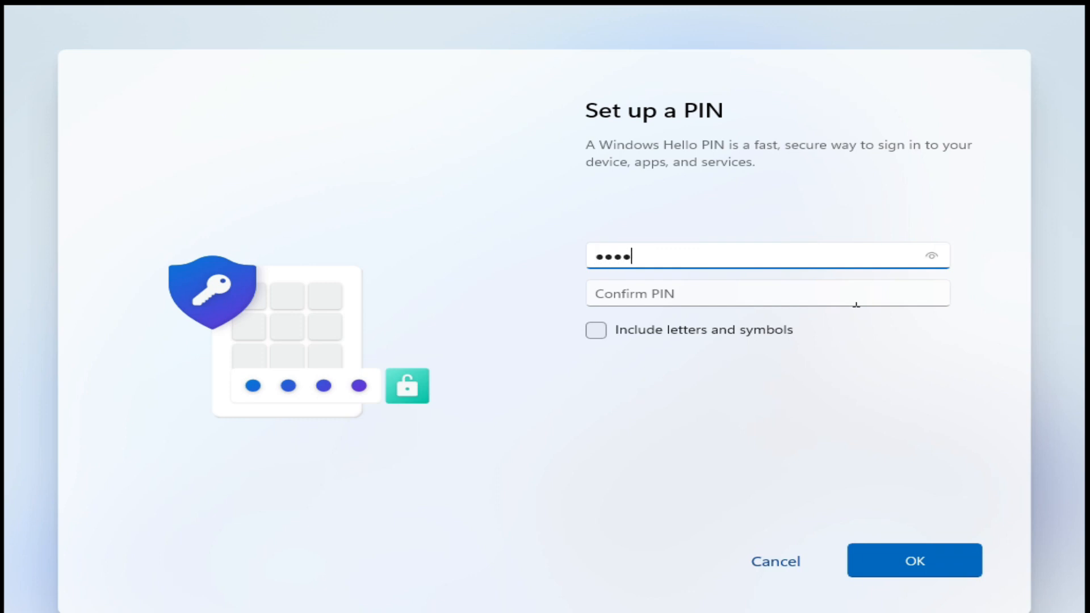
{"action": "left_click", "coordinate": [931, 258]}
{"action": "left_click", "coordinate": [841, 290]}
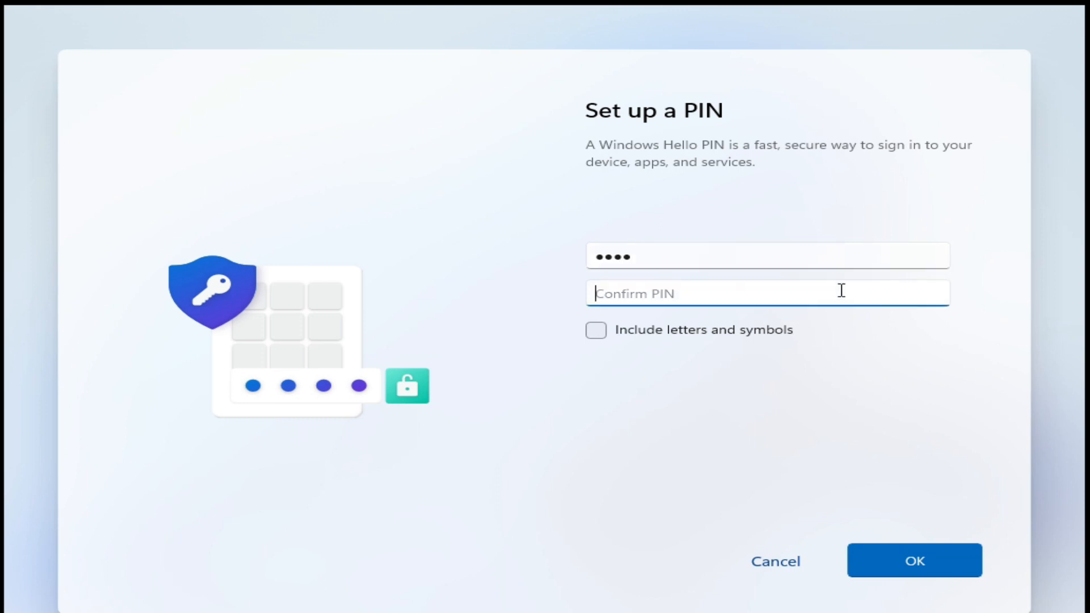
{"action": "left_click", "coordinate": [962, 566]}
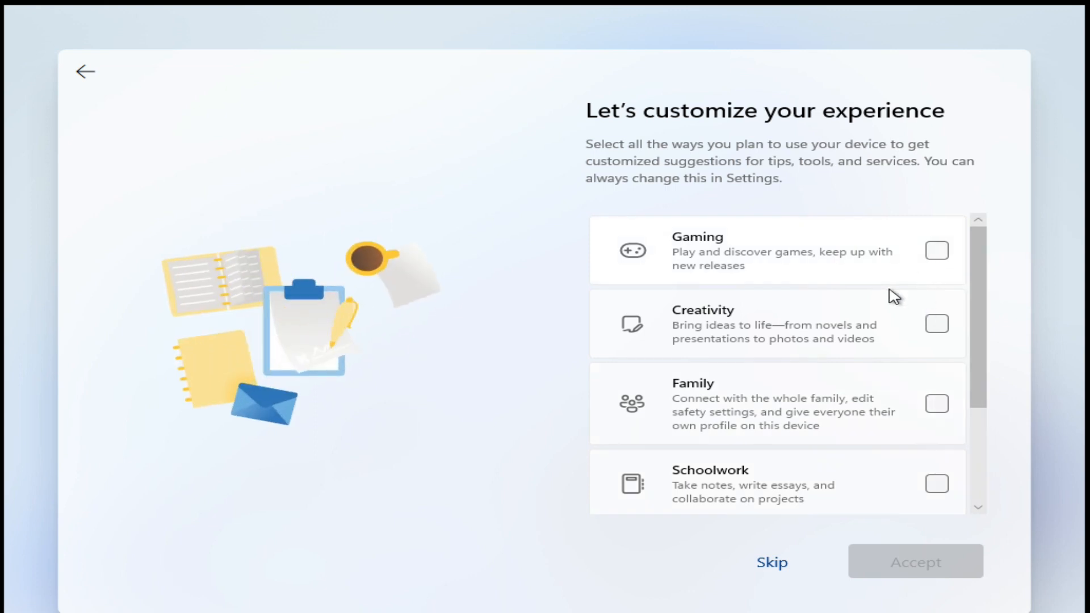
Skip experience customization and keep files only on this device instead of OneDrive
{"action": "left_click", "coordinate": [777, 563]}
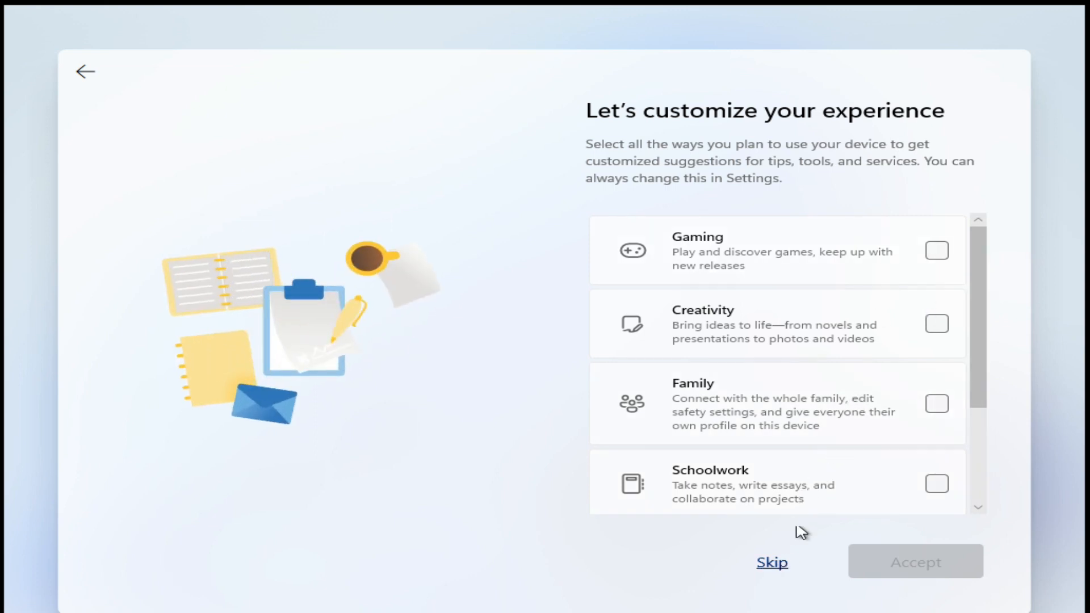
{"action": "scroll", "coordinate": [800, 532], "scroll_direction": "down", "scroll_amount": 3}
{"action": "left_click", "coordinate": [775, 563]}
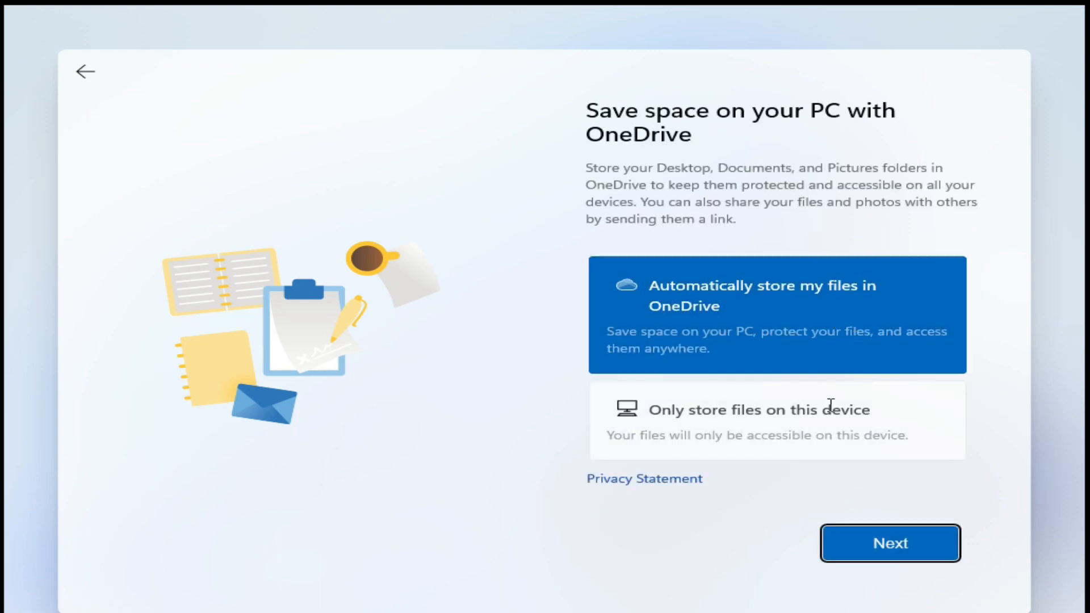
{"action": "left_click", "coordinate": [832, 434]}
{"action": "left_click", "coordinate": [872, 552]}
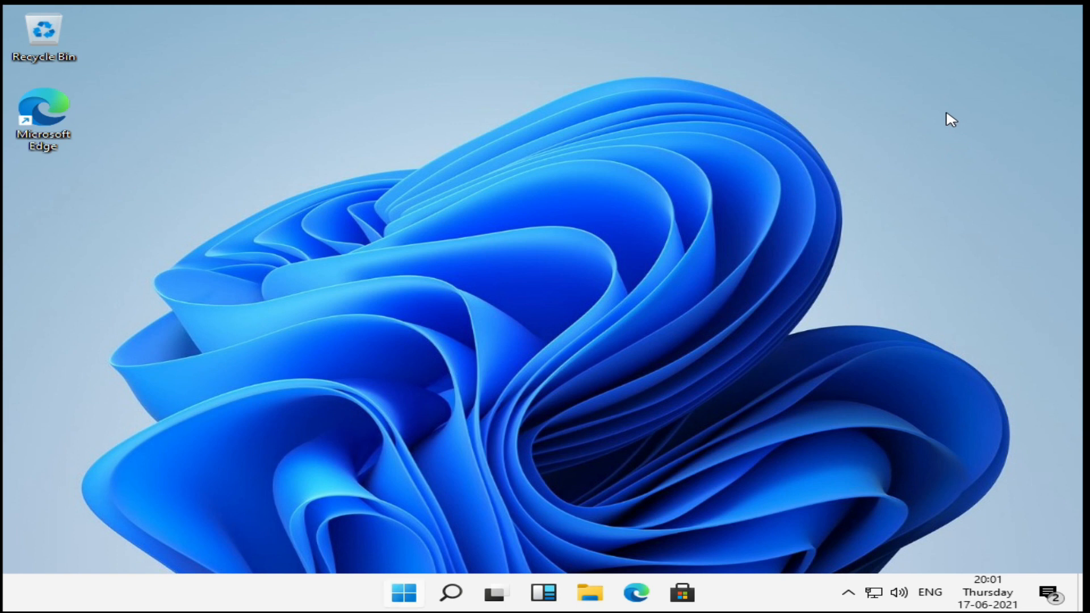
{"action": "key", "text": "super"}
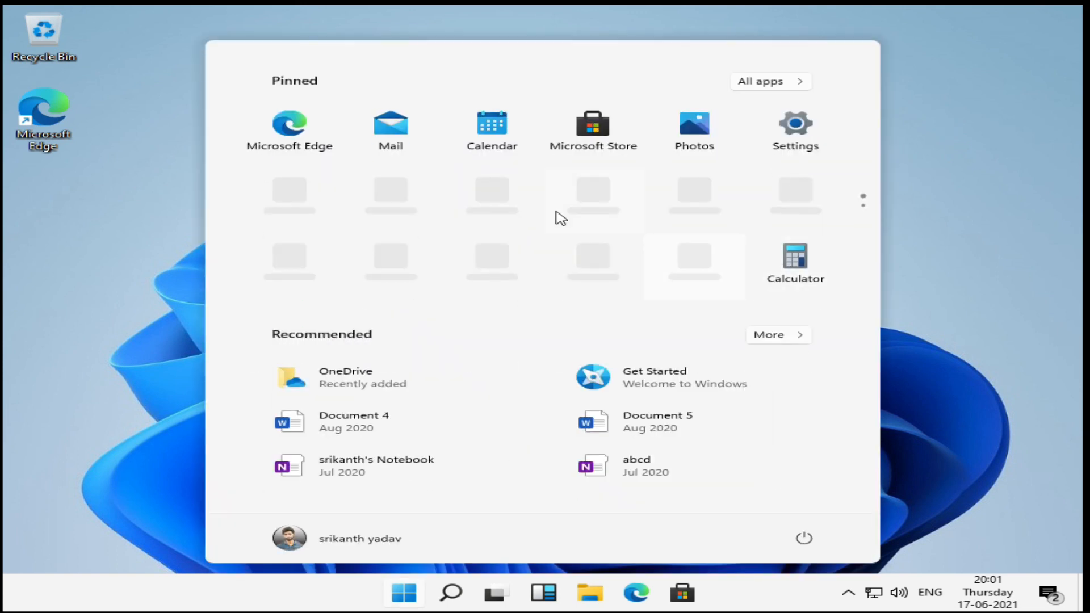
{"action": "left_click", "coordinate": [772, 85]}
{"action": "left_click", "coordinate": [927, 168]}
{"action": "right_click", "coordinate": [348, 152]}
{"action": "left_click", "coordinate": [401, 201]}
{"action": "right_click", "coordinate": [550, 190]}
{"action": "left_click", "coordinate": [656, 238]}
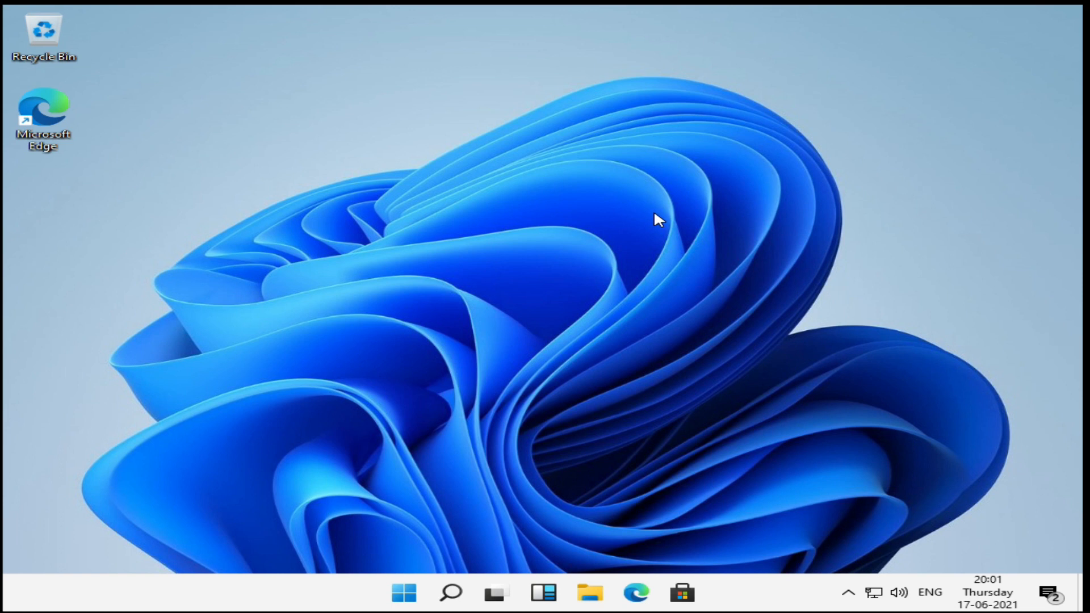